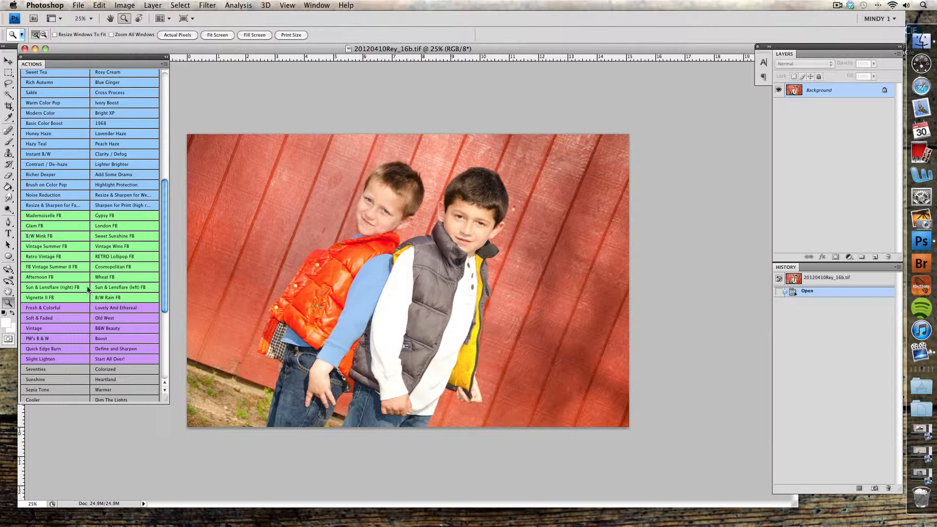
# Run the Fresh & Colorful action on the photo and reduce the Light layer's opacity at its stop
pyautogui.scroll(-5, 88, 289)
pyautogui.scroll(6, 88, 289)
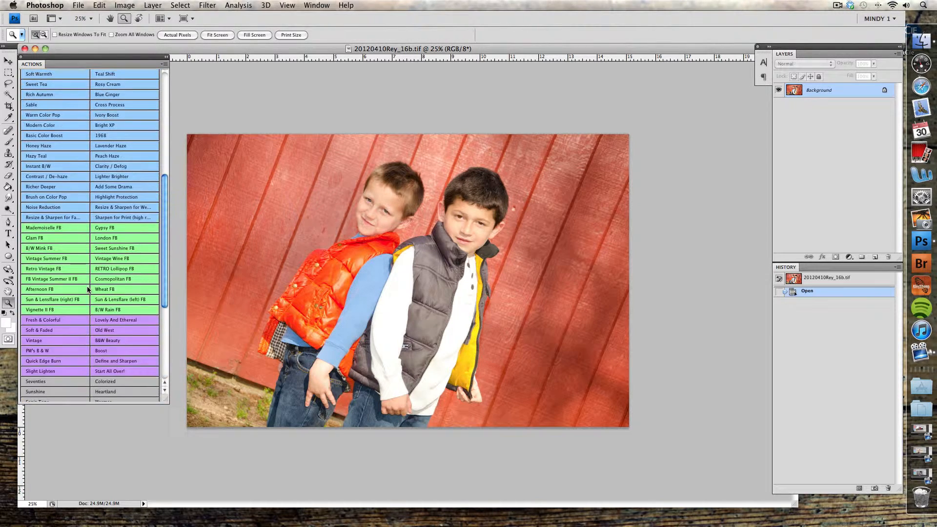
pyautogui.scroll(-5, 88, 290)
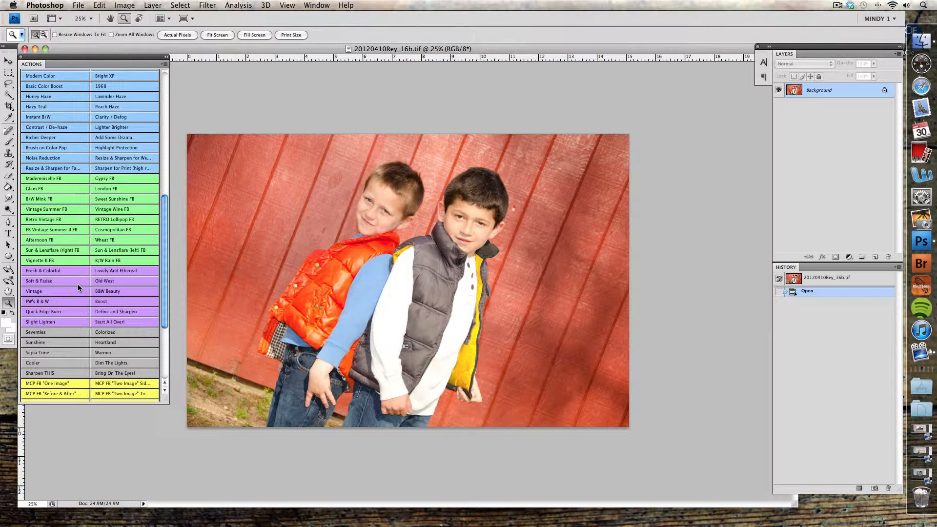
pyautogui.click(58, 320)
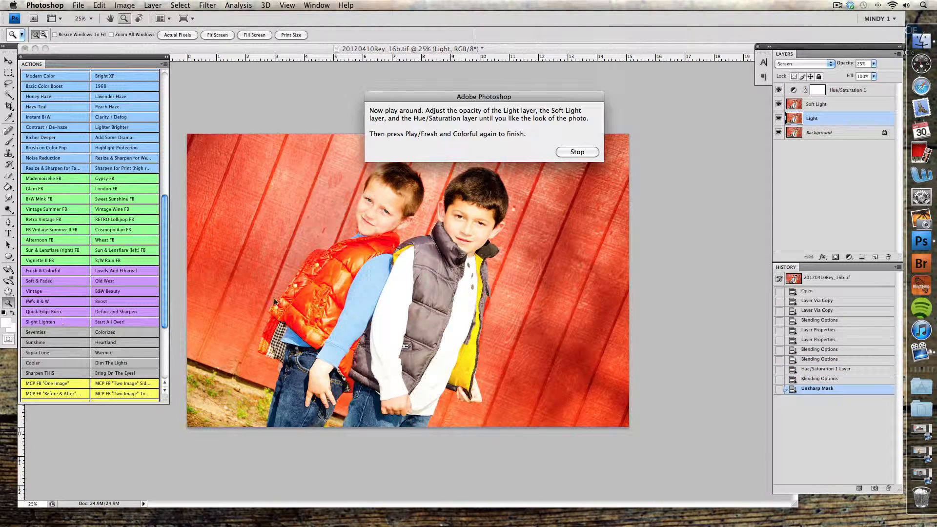
pyautogui.click(575, 152)
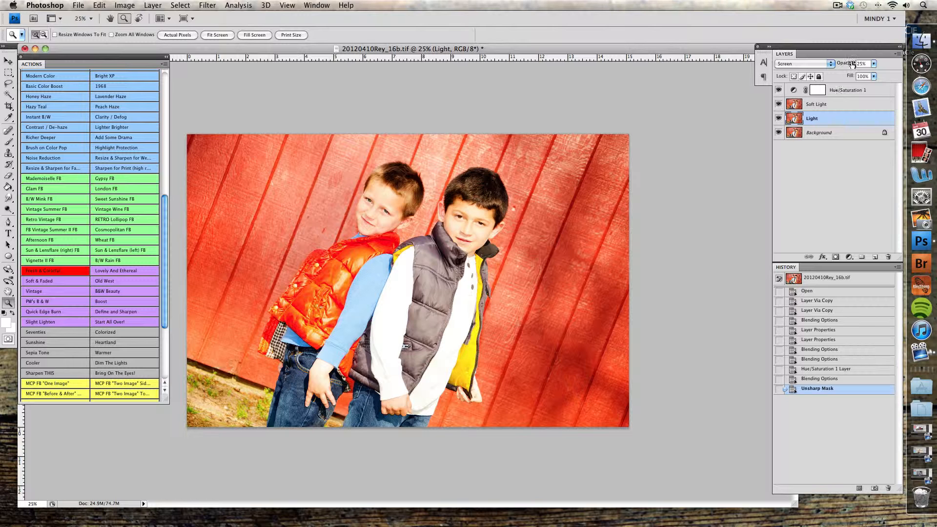
pyautogui.moveTo(841, 65); pyautogui.dragTo(834, 64)
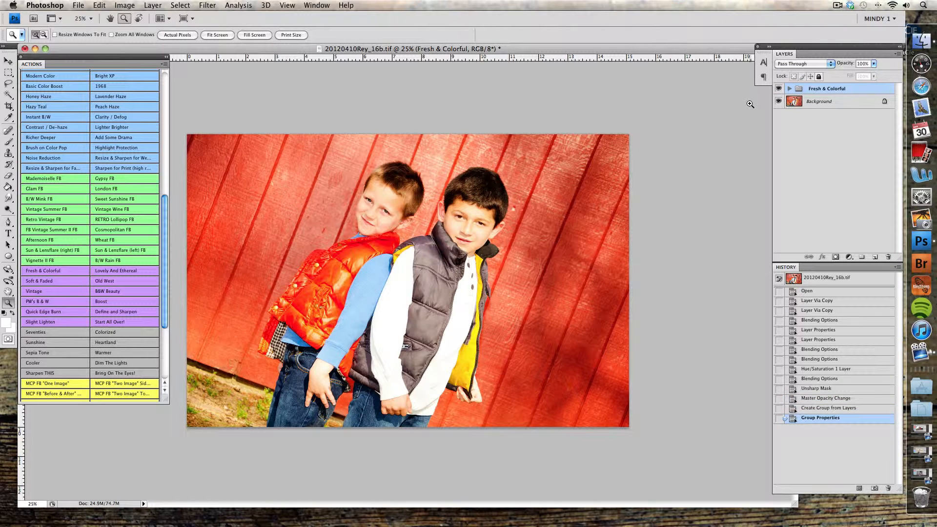
# Set the Fresh & Colorful group's opacity to 54% and toggle its visibility to compare the effect
pyautogui.moveTo(841, 66); pyautogui.dragTo(823, 66)
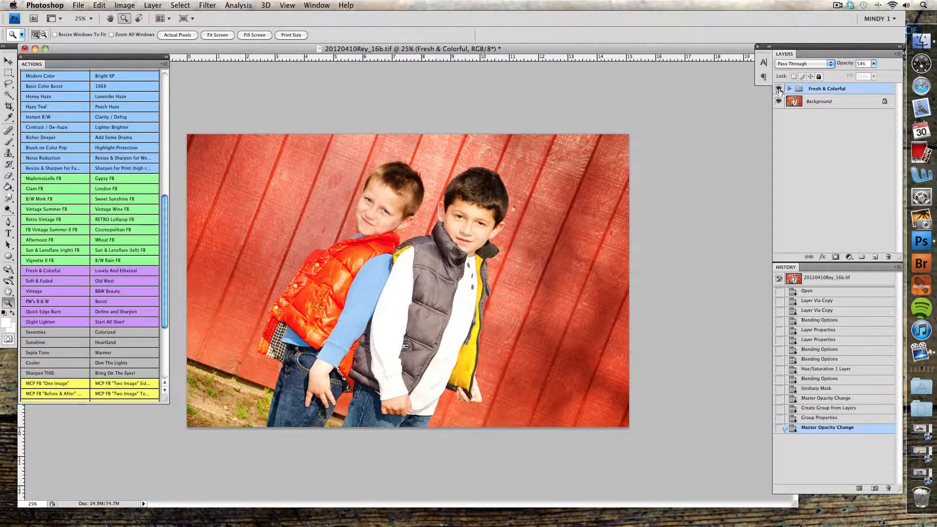
pyautogui.click(777, 89)
pyautogui.click(777, 89)
pyautogui.click(777, 89)
# Flatten the image, sharpen it with Unsharp Mask and check the result up close
pyautogui.press('super+shift+e')
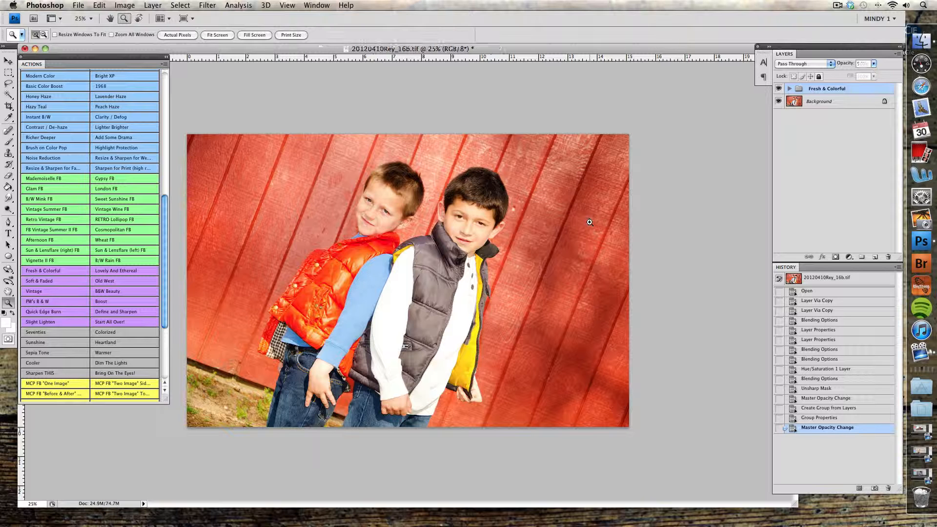
pyautogui.press('F6')
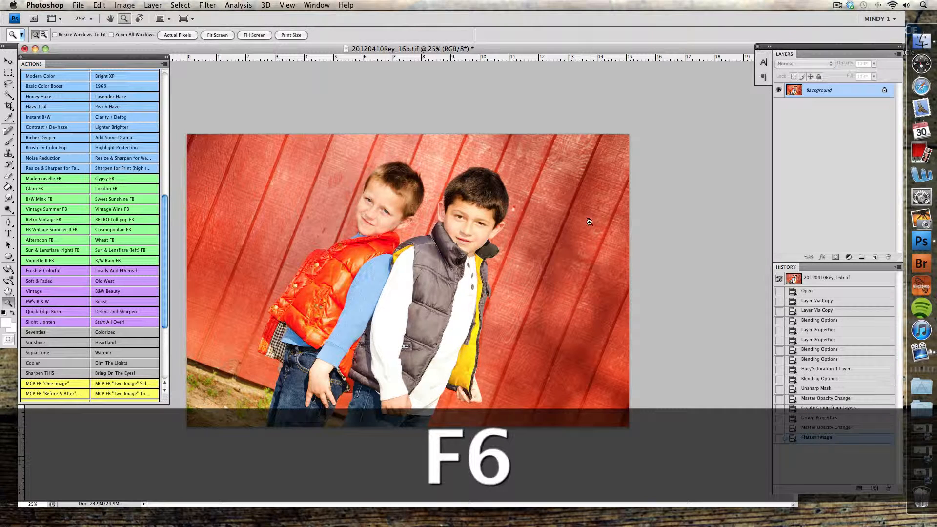
pyautogui.press('super+equal')
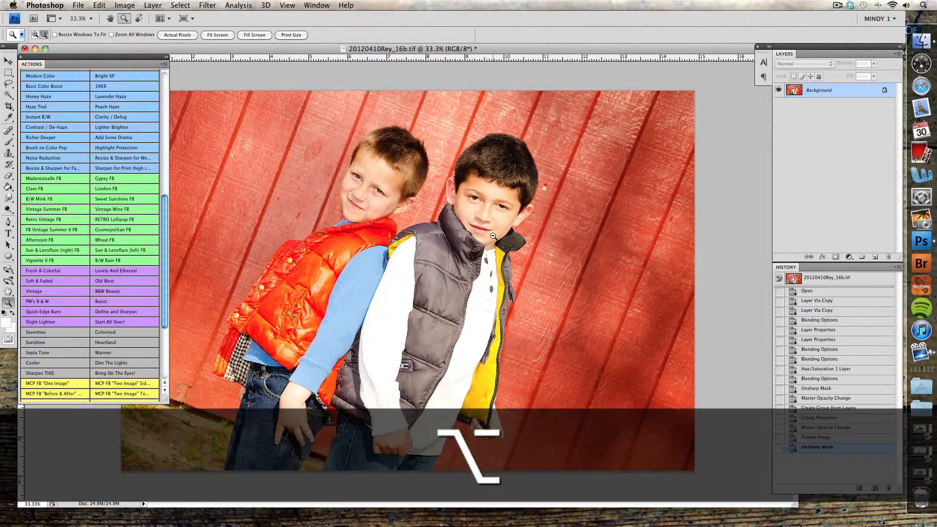
pyautogui.keyDown('alt'); pyautogui.click(544, 295); pyautogui.keyUp('alt')
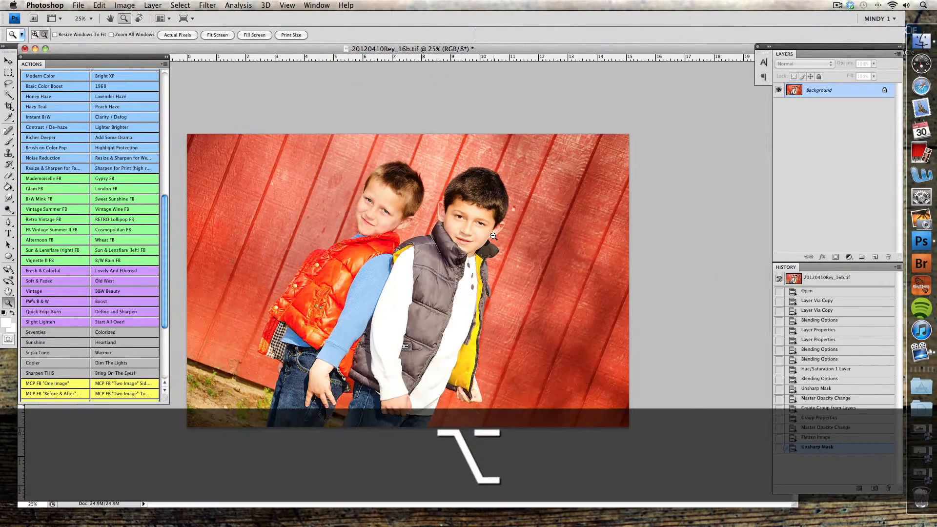
pyautogui.keyDown('alt'); pyautogui.click(644, 280); pyautogui.keyUp('alt')
pyautogui.click(542, 268)
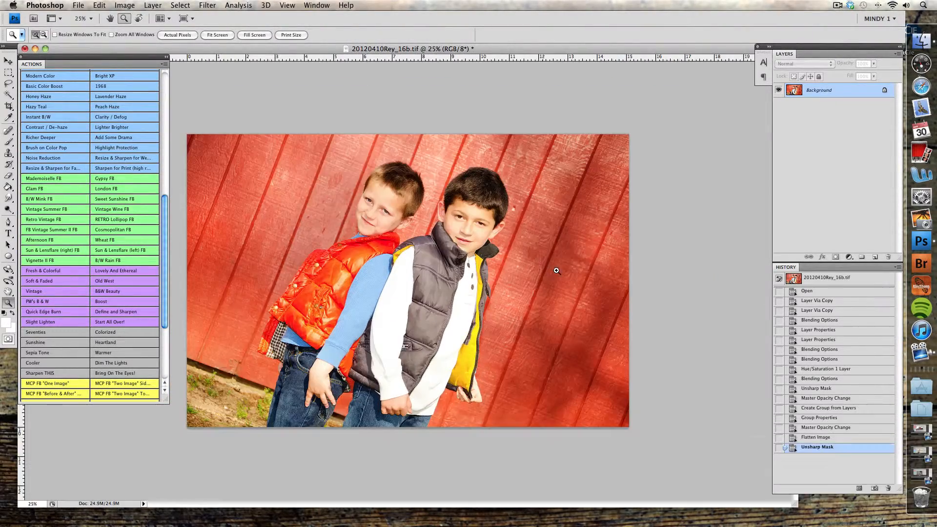
# Compare the original snapshot with the final Unsharp Mask state in the history
pyautogui.click(835, 278)
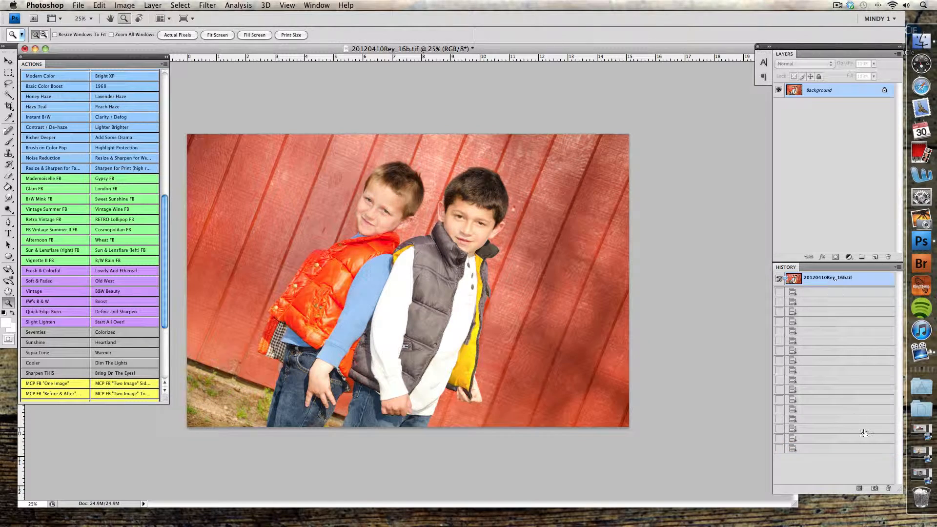
pyautogui.click(867, 452)
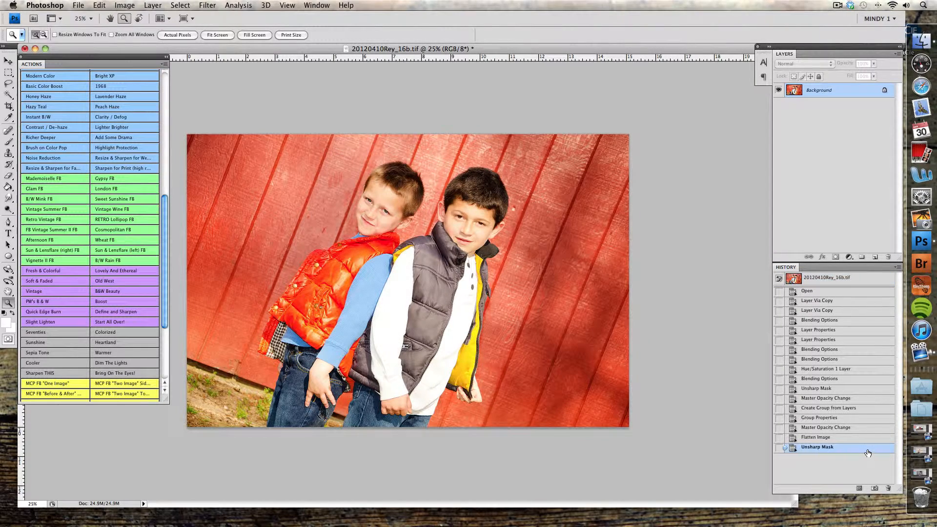
pyautogui.click(850, 282)
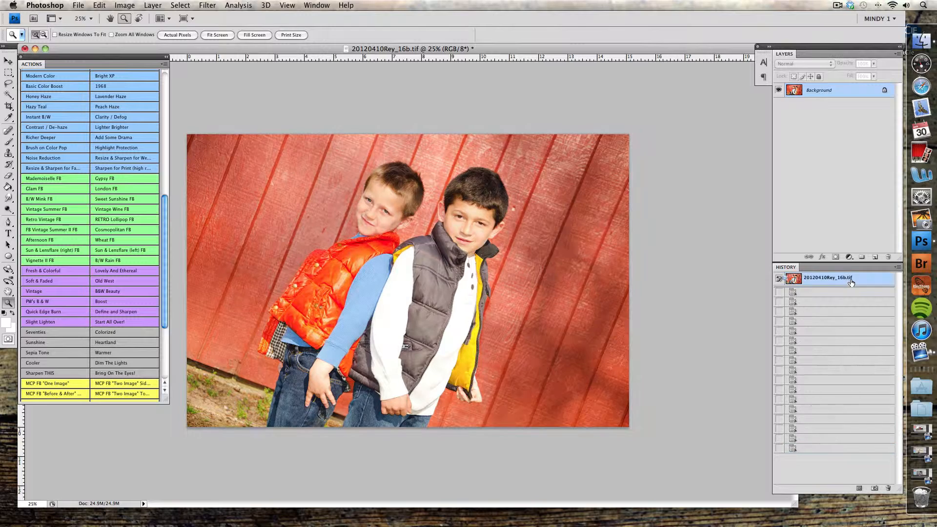
pyautogui.click(852, 452)
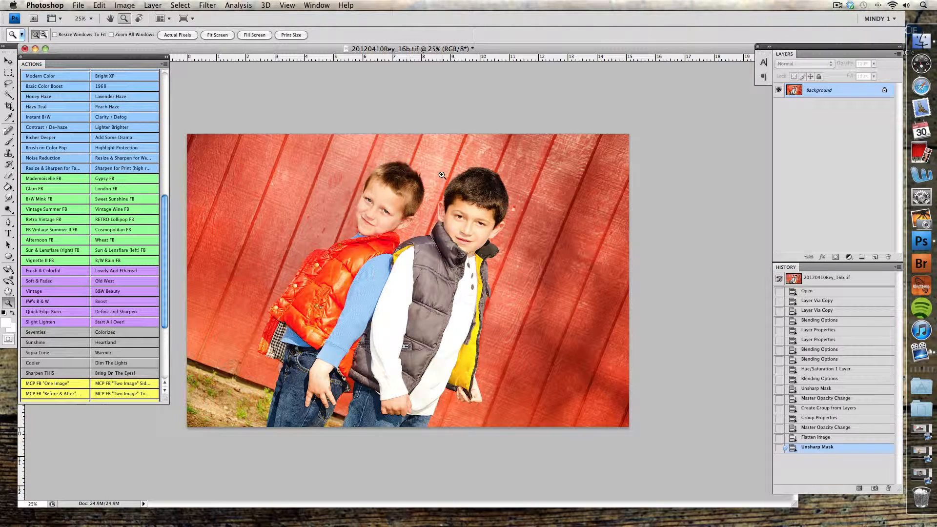
# Duplicate the Background layer and set the copy's blend mode to Multiply
pyautogui.moveTo(828, 92); pyautogui.dragTo(879, 257)
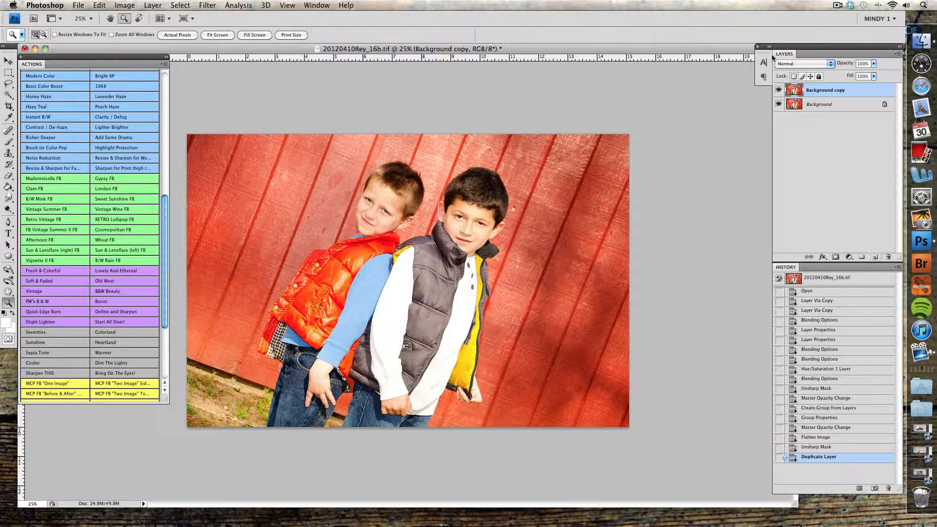
pyautogui.click(827, 64)
pyautogui.click(813, 89)
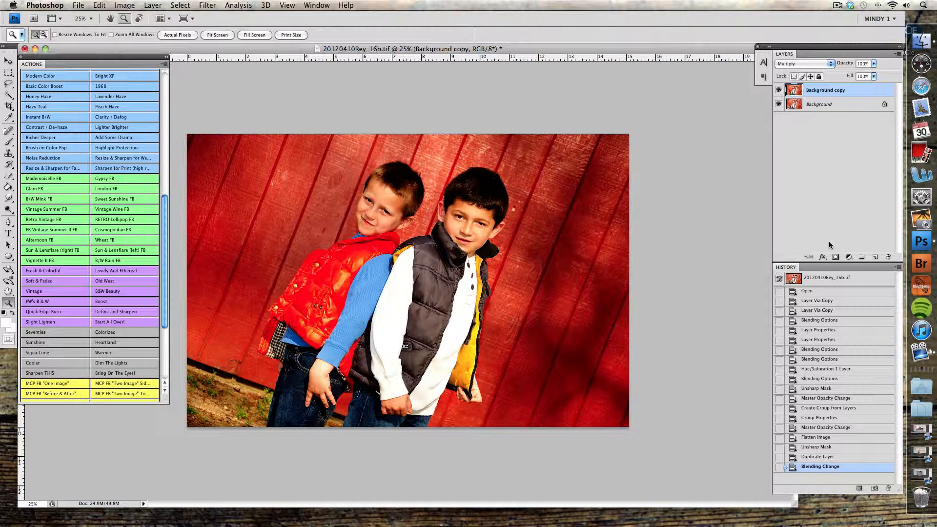
# Add a layer mask to the Background copy and invert it to black
pyautogui.click(835, 257)
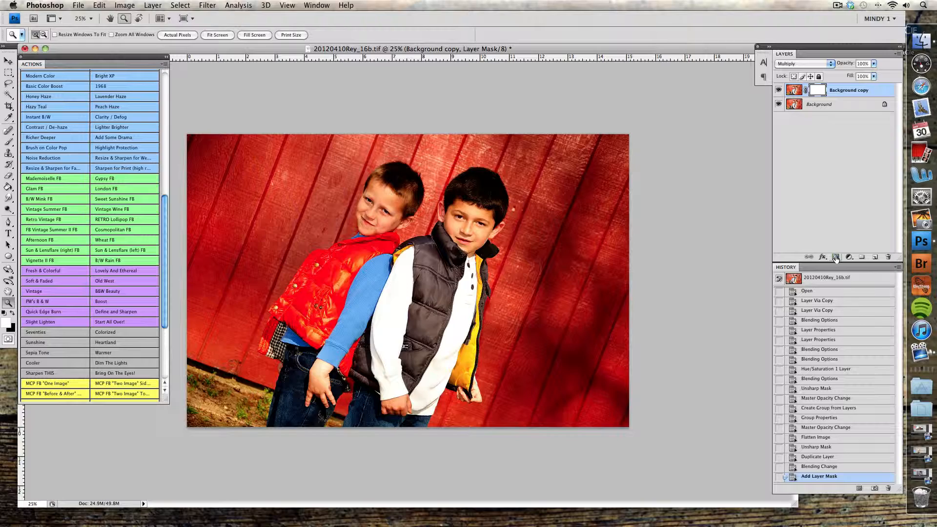
pyautogui.press('super+i')
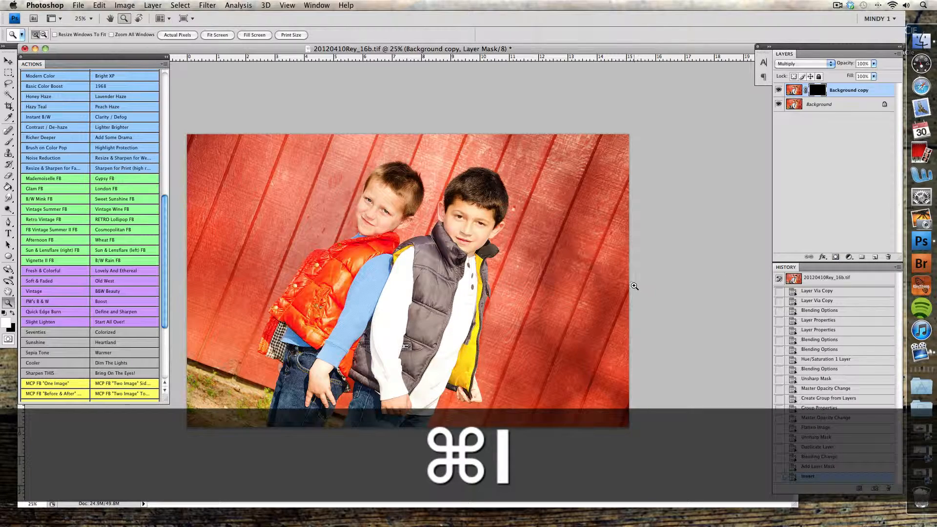
# Paint white on the mask with a 1200 px brush over the wall's right side and upper-left corner
pyautogui.press('b')
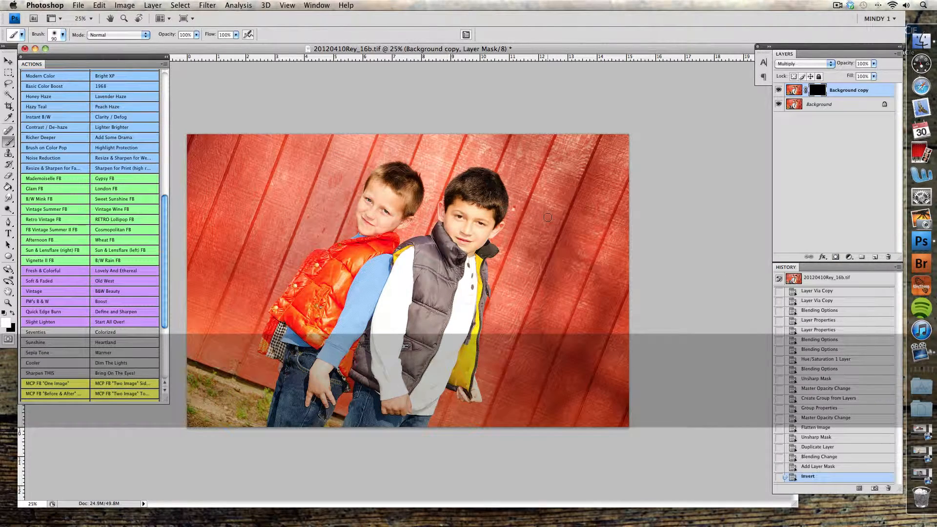
pyautogui.press(']')
pyautogui.press(']')
pyautogui.press(']')
pyautogui.press(']')
pyautogui.press(']')
pyautogui.press(']')
pyautogui.press(']')
pyautogui.press(']')
pyautogui.press(']')
pyautogui.press(']')
pyautogui.press(']')
pyautogui.press(']')
pyautogui.press(']')
pyautogui.press(']')
pyautogui.press(']')
pyautogui.press(']')
pyautogui.press(']')
pyautogui.press(']')
pyautogui.press('[')
pyautogui.press('[')
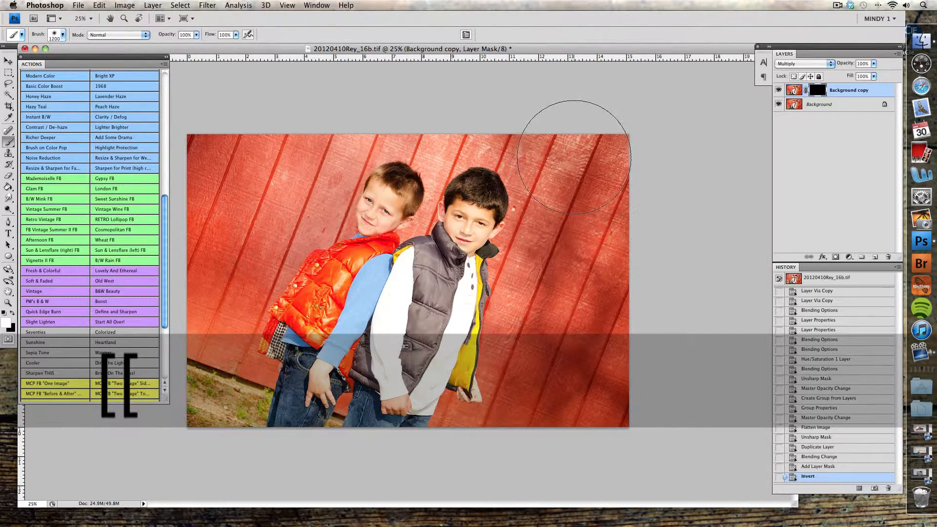
pyautogui.moveTo(574, 157)
pyautogui.mouseDown()
pyautogui.moveTo(612, 233)
pyautogui.moveTo(597, 360)
pyautogui.mouseUp()
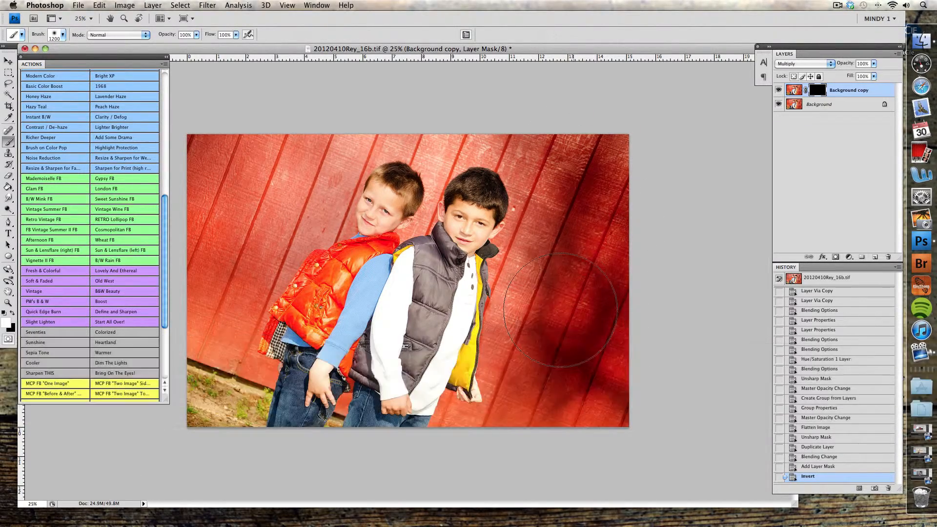
pyautogui.moveTo(560, 310); pyautogui.dragTo(617, 132)
pyautogui.moveTo(298, 144)
pyautogui.mouseDown()
pyautogui.moveTo(233, 220)
pyautogui.moveTo(241, 116)
pyautogui.mouseUp()
pyautogui.press('p')
pyautogui.press('p')
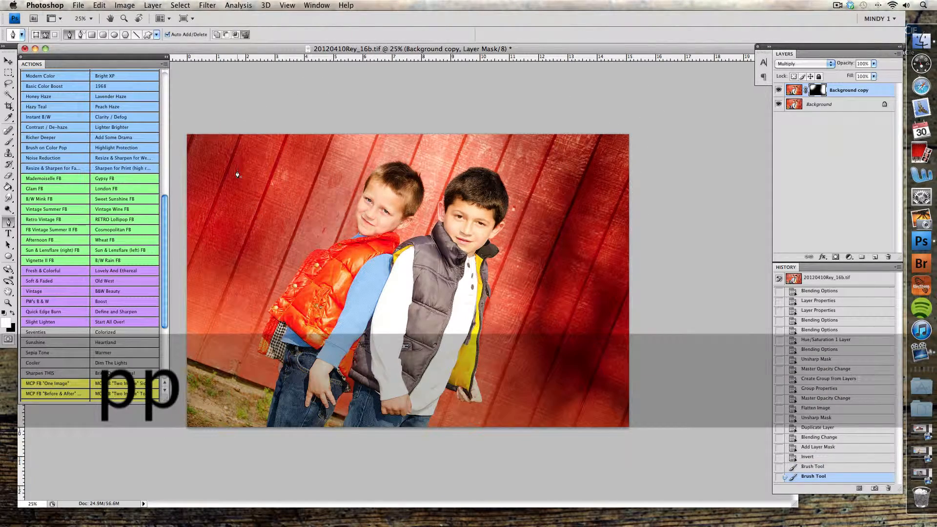
# Paint the darkening onto the wall and ground beside the boy in the orange vest with a 400 px brush
pyautogui.press('b')
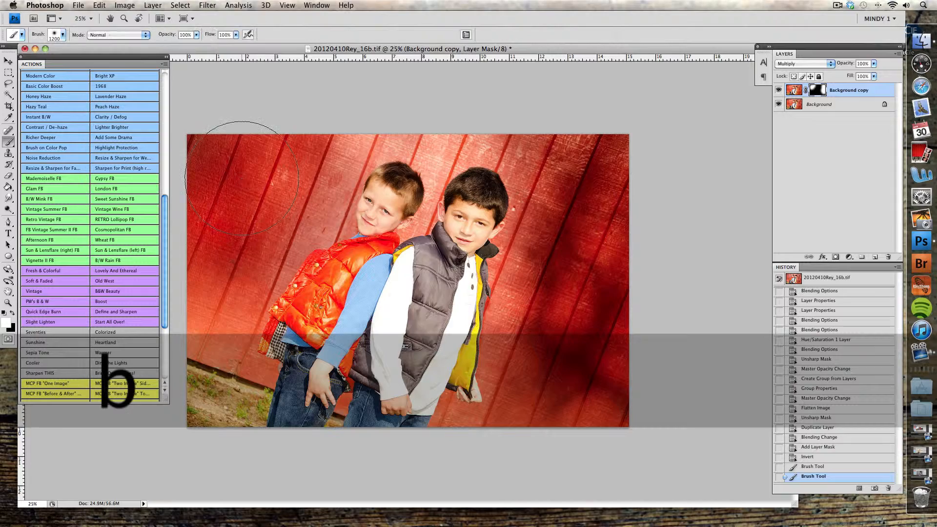
pyautogui.press('[')
pyautogui.press('[')
pyautogui.press('[')
pyautogui.press('[')
pyautogui.press('[')
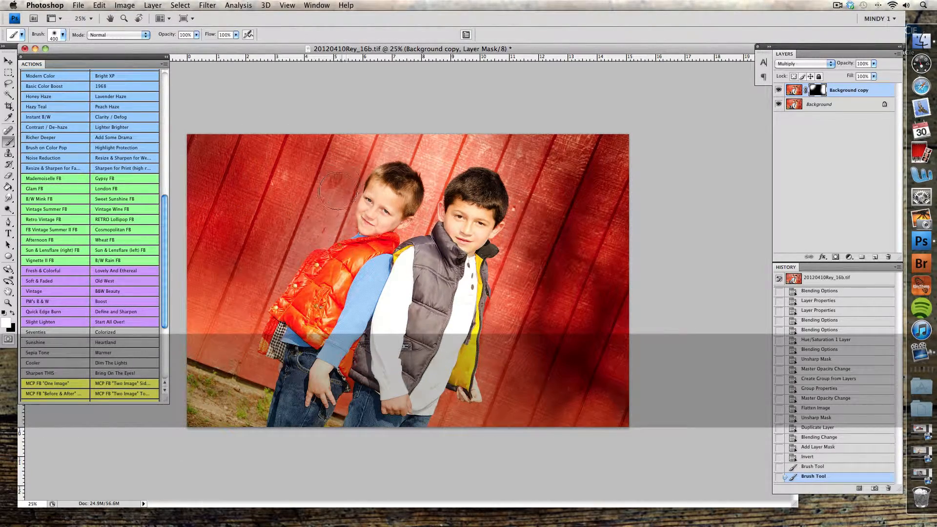
pyautogui.moveTo(327, 215)
pyautogui.mouseDown()
pyautogui.moveTo(283, 250)
pyautogui.moveTo(248, 328)
pyautogui.moveTo(225, 348)
pyautogui.moveTo(217, 258)
pyautogui.moveTo(208, 357)
pyautogui.moveTo(214, 338)
pyautogui.moveTo(237, 340)
pyautogui.moveTo(259, 376)
pyautogui.moveTo(242, 403)
pyautogui.moveTo(212, 403)
pyautogui.moveTo(212, 360)
pyautogui.moveTo(243, 385)
pyautogui.mouseUp()
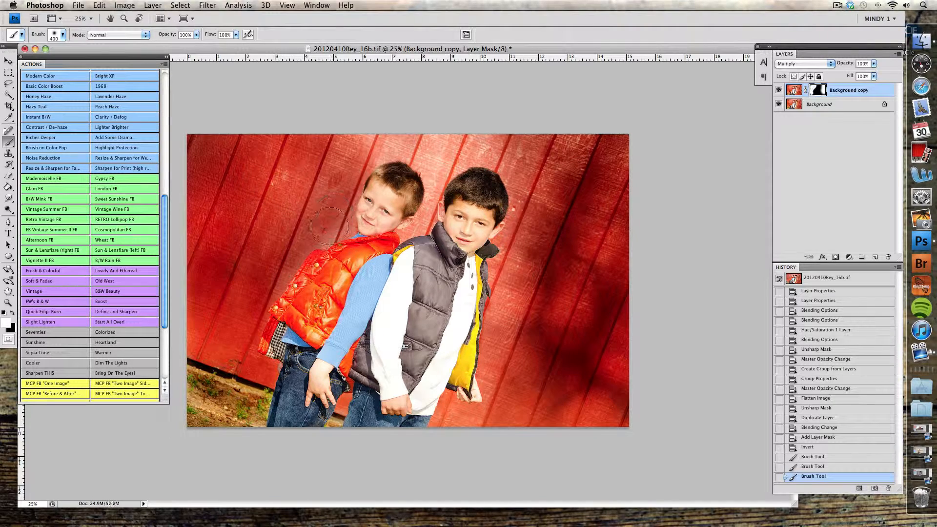
# Paint the mask above the boys' heads with a 250 px brush and between their heads with a 125 px brush
pyautogui.press('[')
pyautogui.press('[')
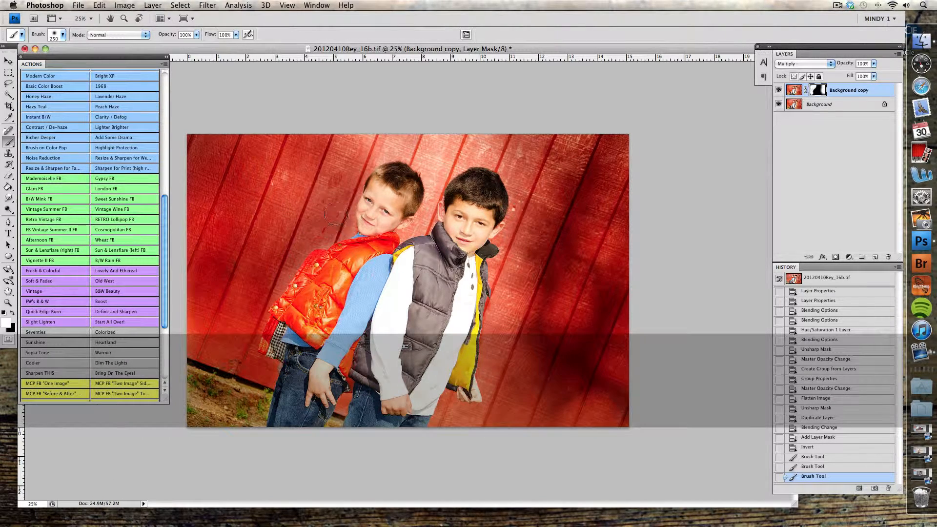
pyautogui.moveTo(371, 142)
pyautogui.mouseDown()
pyautogui.moveTo(412, 147)
pyautogui.moveTo(381, 148)
pyautogui.moveTo(410, 146)
pyautogui.moveTo(433, 175)
pyautogui.moveTo(438, 160)
pyautogui.moveTo(439, 176)
pyautogui.moveTo(445, 133)
pyautogui.moveTo(437, 157)
pyautogui.moveTo(507, 133)
pyautogui.moveTo(439, 166)
pyautogui.mouseUp()
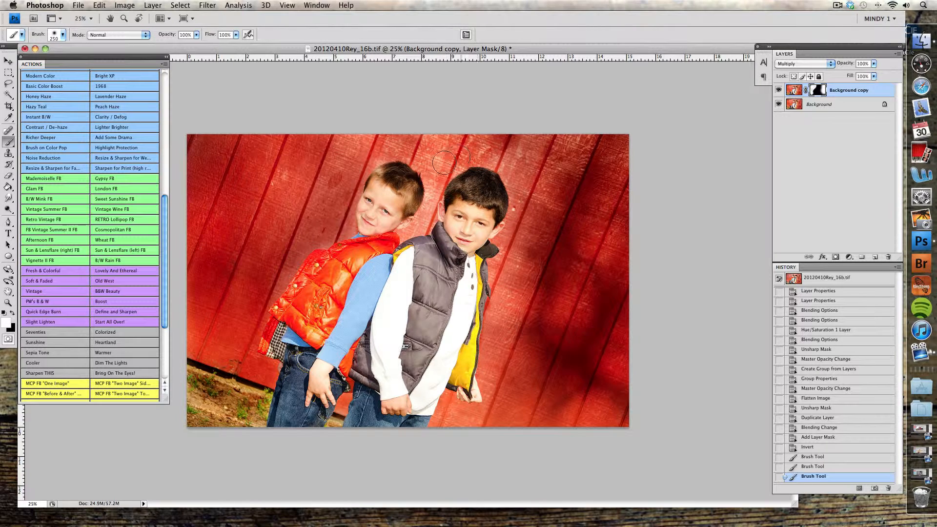
pyautogui.press('[')
pyautogui.press('[')
pyautogui.press('[')
pyautogui.press('[')
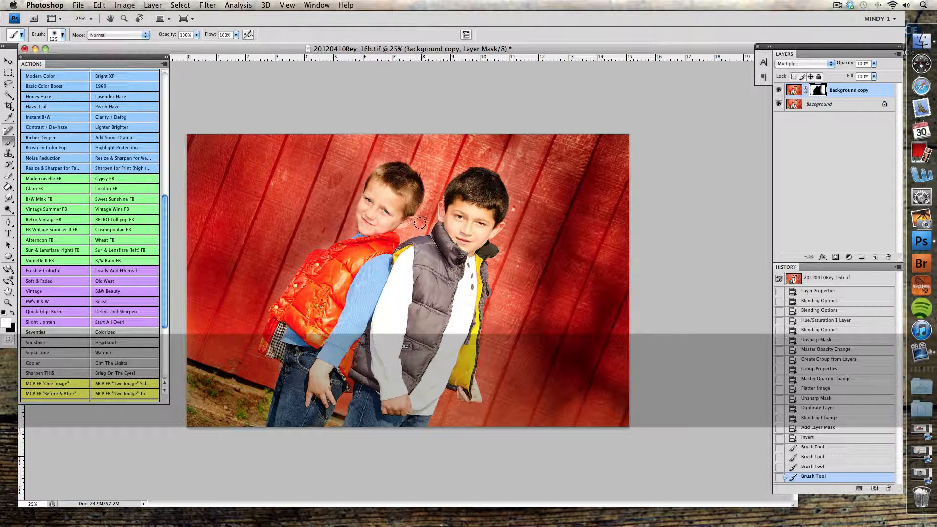
pyautogui.moveTo(410, 233)
pyautogui.mouseDown()
pyautogui.moveTo(426, 222)
pyautogui.moveTo(428, 173)
pyautogui.mouseUp()
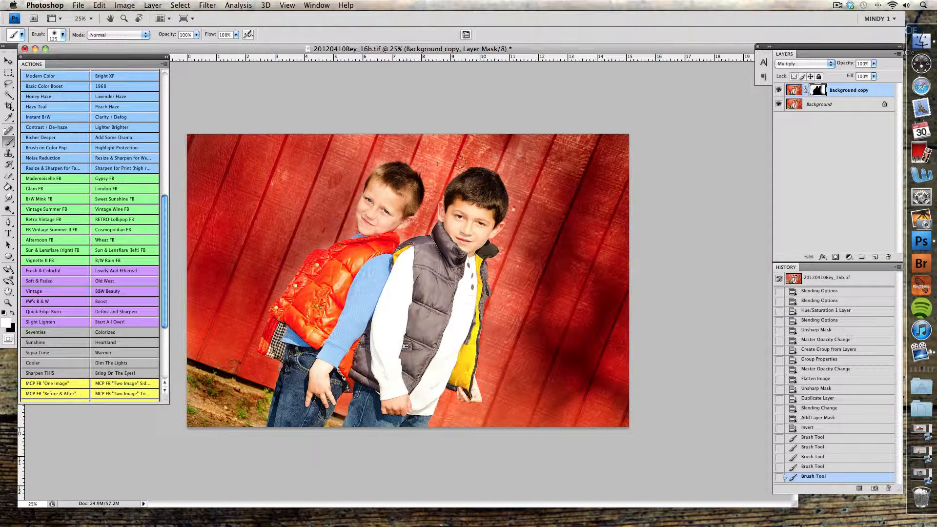
# Paint the mask over the remaining wall above and right of the taller boy with 250 and 600 px brushes
pyautogui.press(']')
pyautogui.press(']')
pyautogui.press(']')
pyautogui.press(']')
pyautogui.press(']')
pyautogui.press(']')
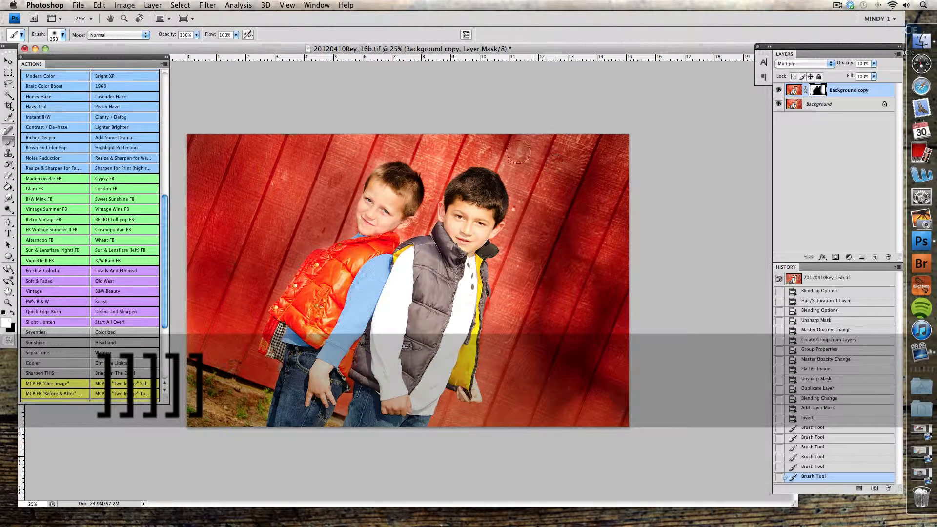
pyautogui.moveTo(504, 151); pyautogui.dragTo(512, 161)
pyautogui.press(']')
pyautogui.press(']')
pyautogui.press(']')
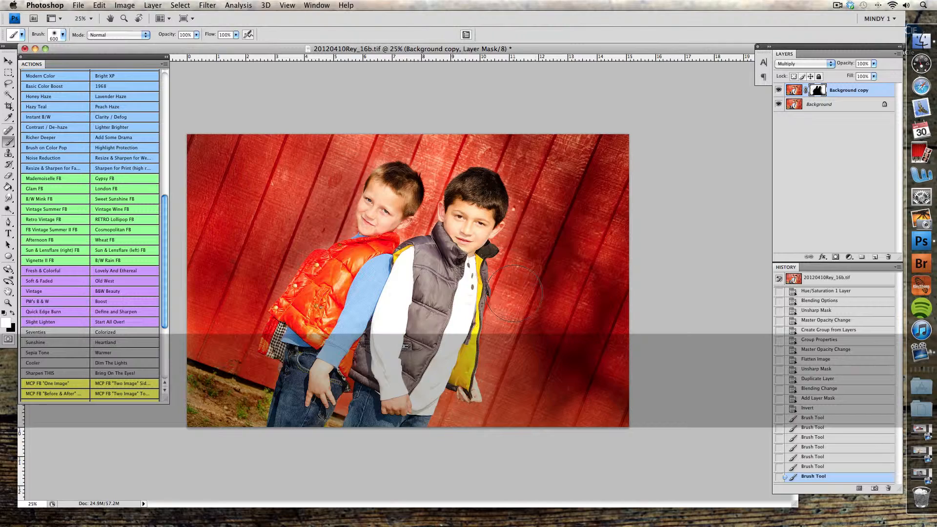
pyautogui.moveTo(512, 347)
pyautogui.mouseDown()
pyautogui.moveTo(513, 409)
pyautogui.moveTo(465, 438)
pyautogui.moveTo(637, 397)
pyautogui.mouseUp()
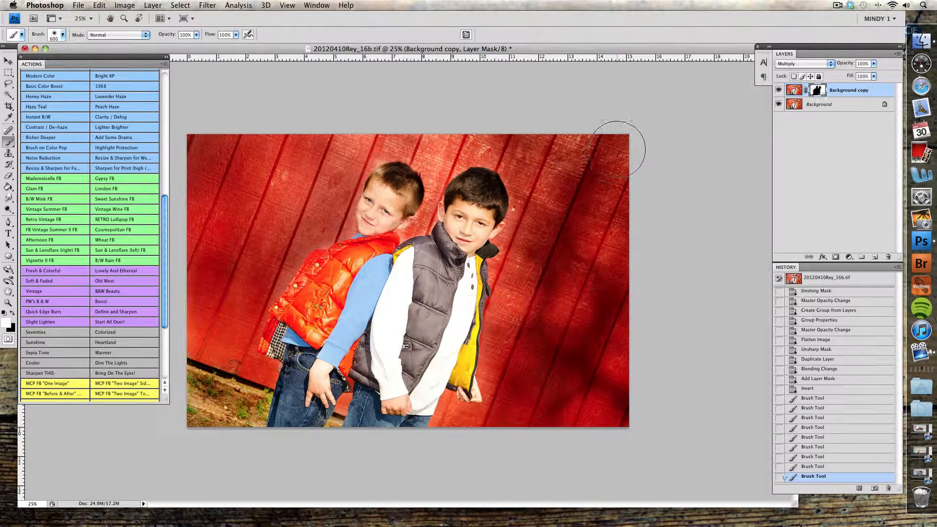
pyautogui.moveTo(476, 133)
pyautogui.mouseDown()
pyautogui.moveTo(409, 137)
pyautogui.moveTo(530, 132)
pyautogui.moveTo(470, 122)
pyautogui.mouseUp()
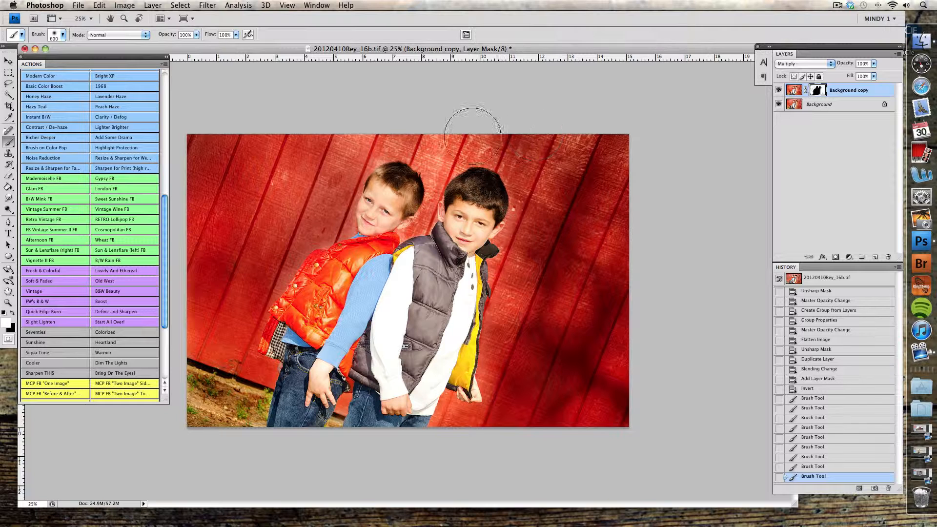
# Lower the Background copy layer's opacity to 74% and slightly further, comparing the wall with the layer hidden and shown
pyautogui.moveTo(843, 65); pyautogui.dragTo(830, 65)
pyautogui.click(778, 91)
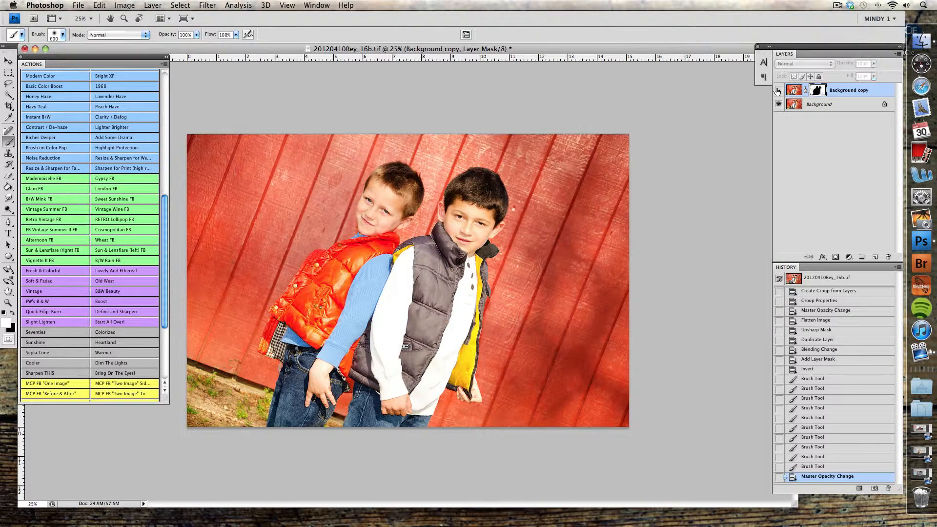
pyautogui.click(778, 90)
pyautogui.click(778, 91)
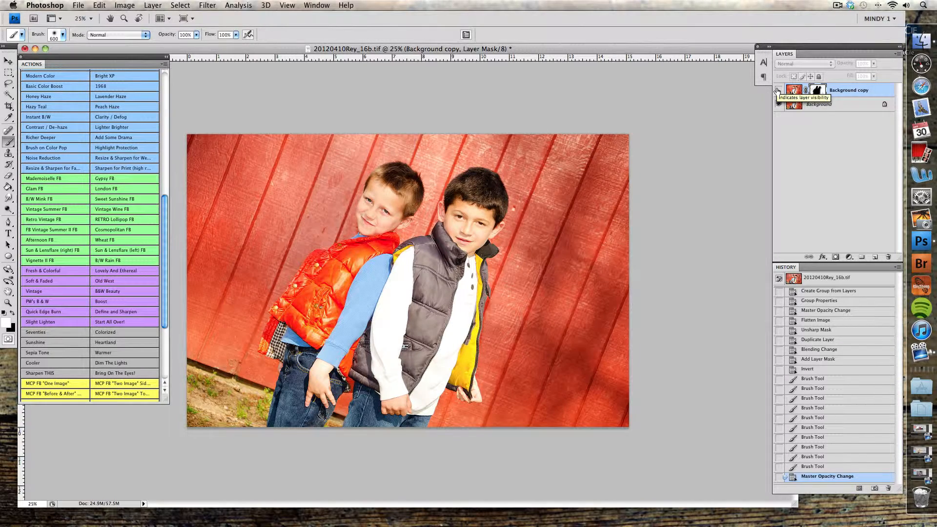
pyautogui.click(778, 90)
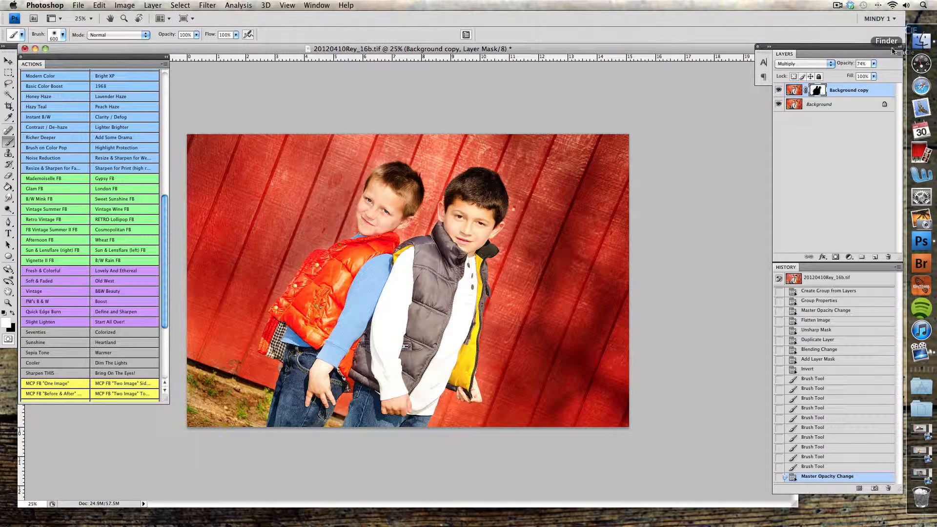
pyautogui.moveTo(851, 64); pyautogui.dragTo(839, 65)
# Flatten the image and compare the edited result with the original opening state in the history
pyautogui.press('F5')
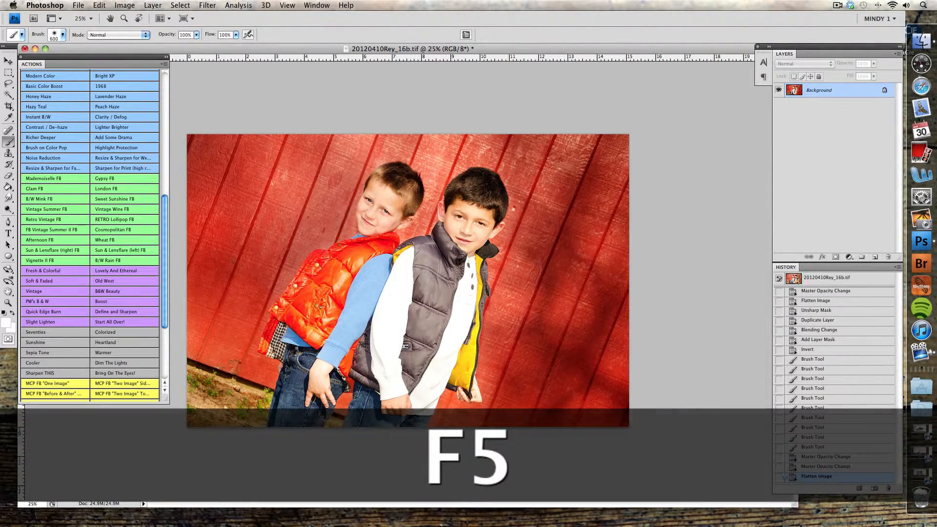
pyautogui.click(840, 279)
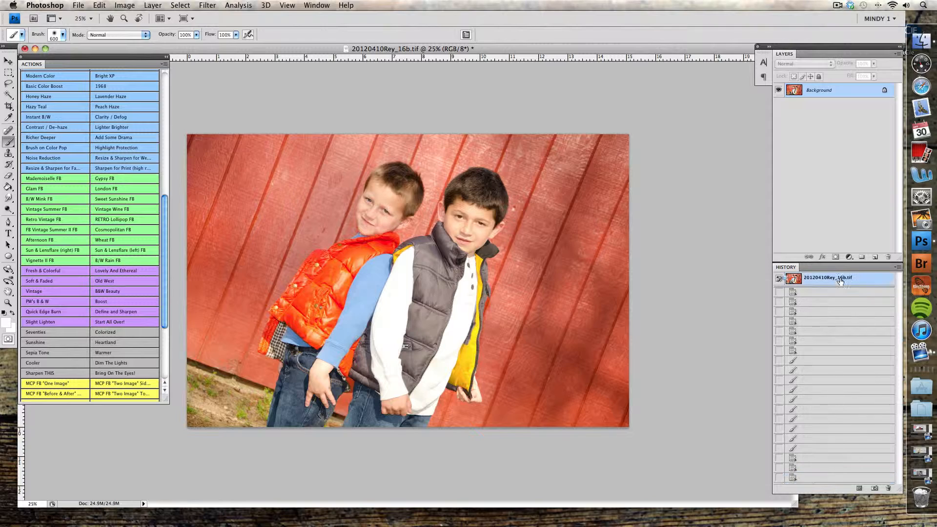
pyautogui.click(846, 477)
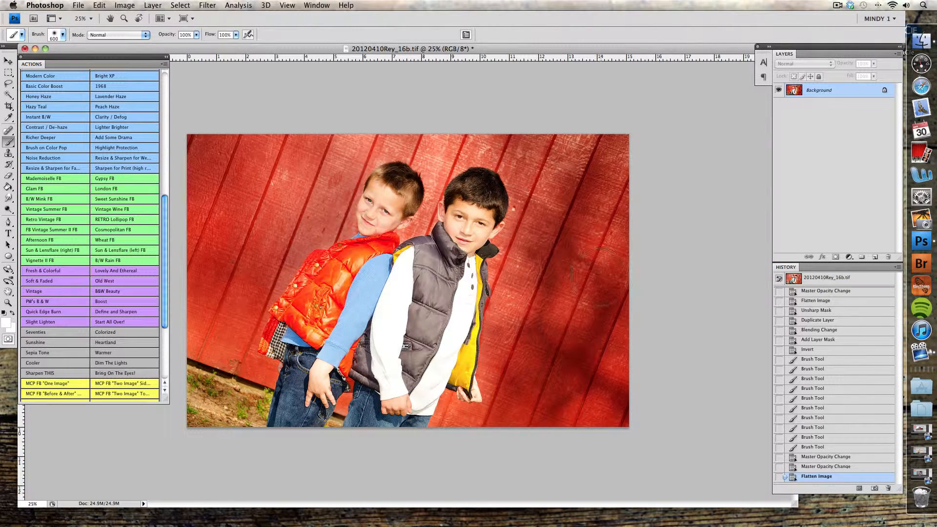
# Save the image as a JPEG named "final 20120410Rey.jpg" in the student's photos folder, with Maximum quality 12 and Baseline ("Standard") format
pyautogui.press('super+shift+s')
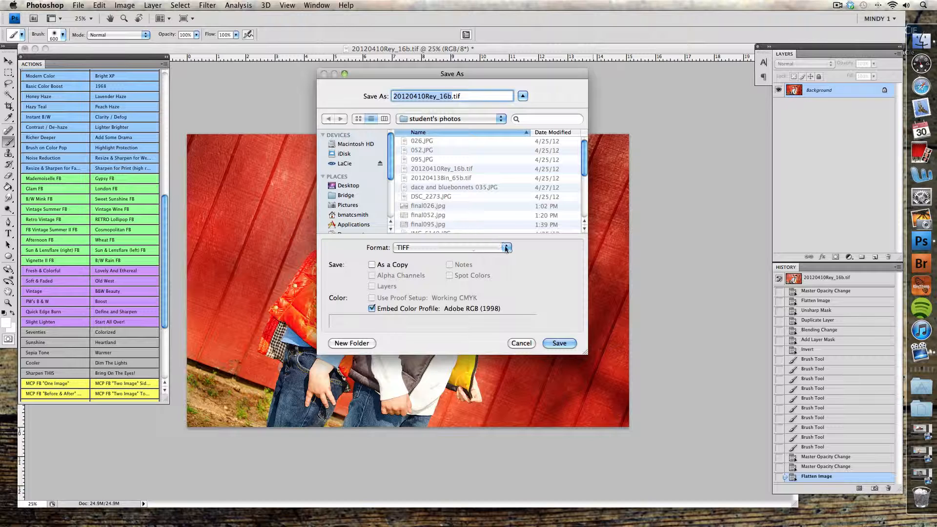
pyautogui.click(505, 248)
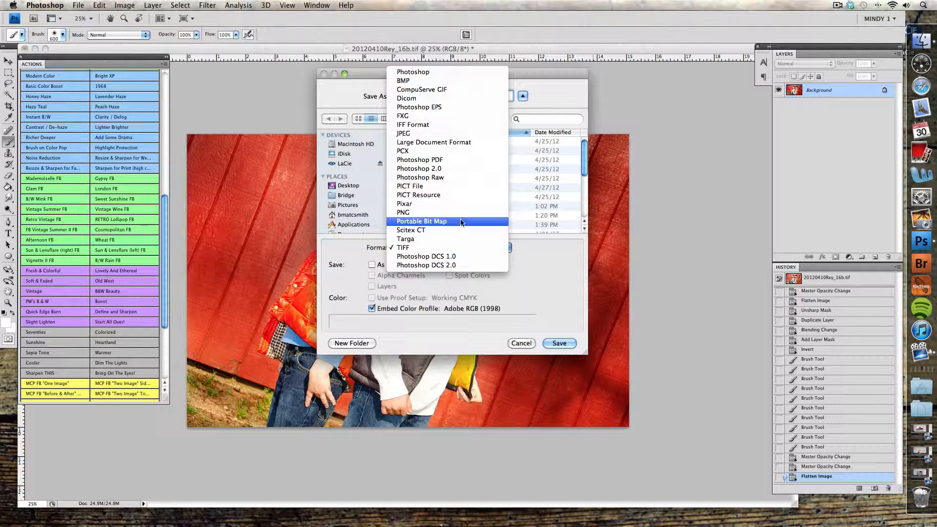
pyautogui.click(403, 248)
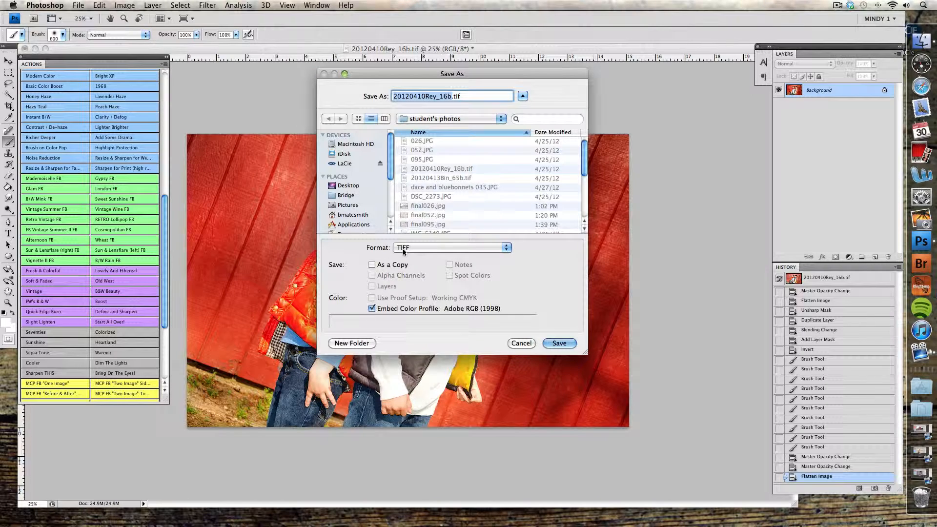
pyautogui.click(505, 248)
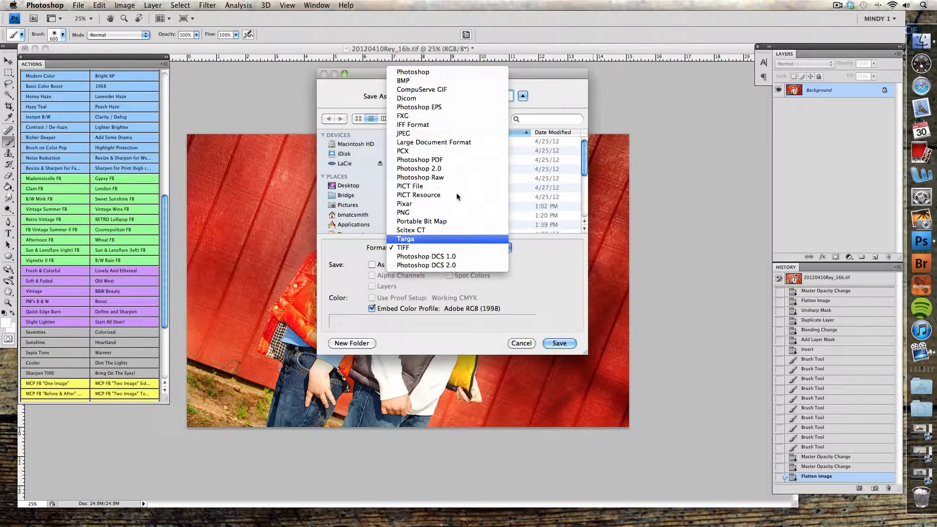
pyautogui.click(439, 134)
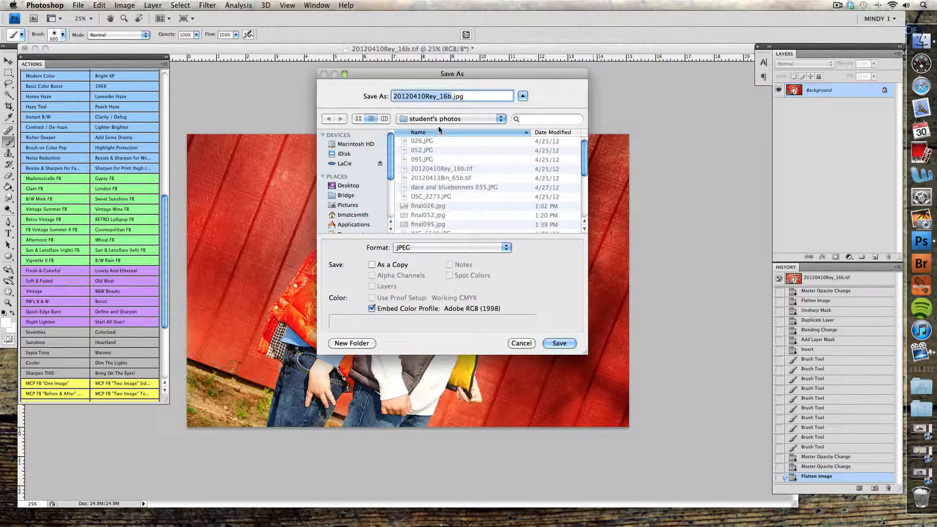
pyautogui.write('final')
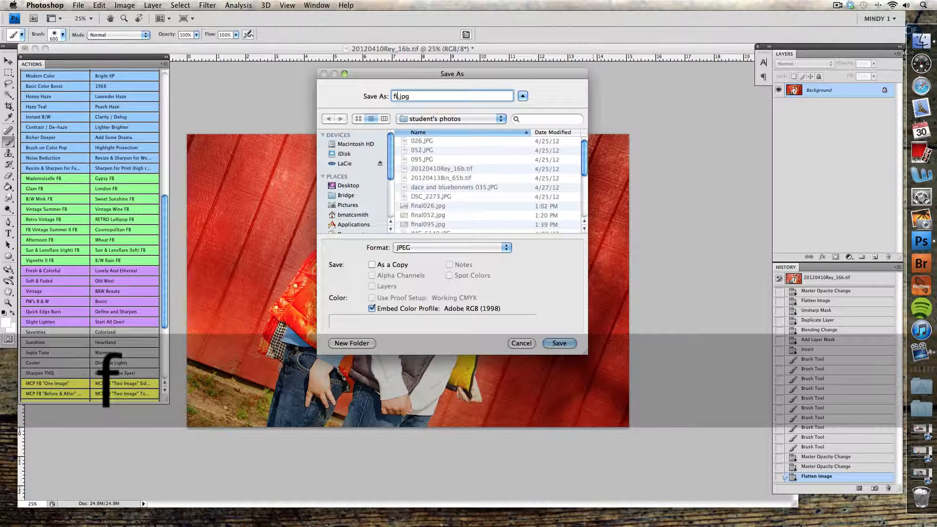
pyautogui.write(' 201204')
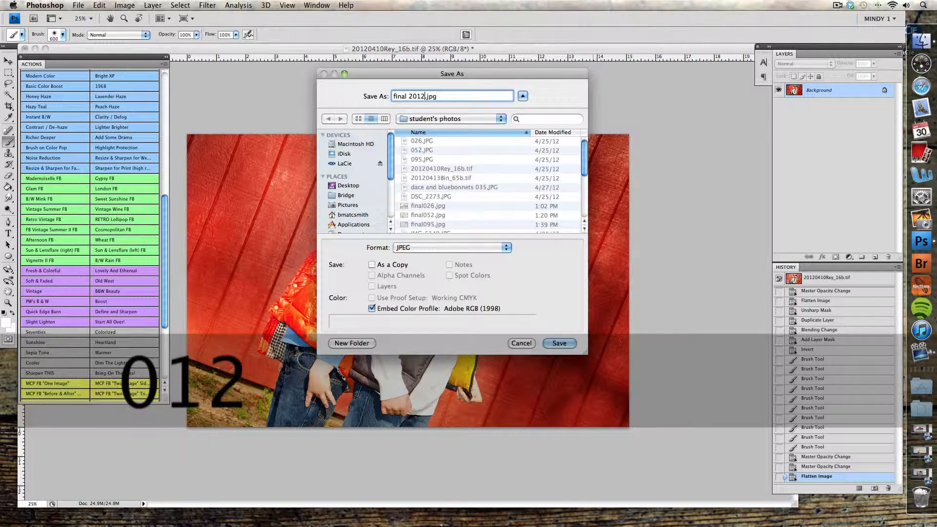
pyautogui.write('10R')
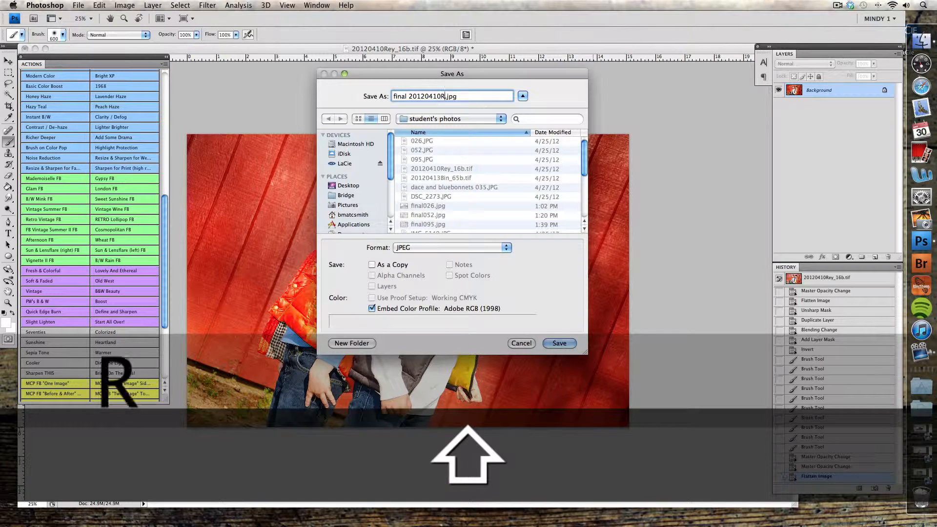
pyautogui.write('ey')
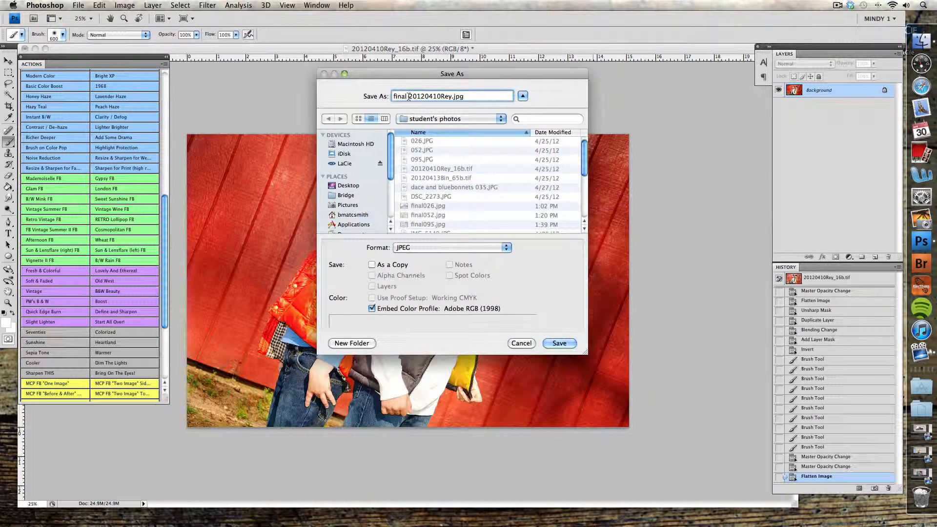
pyautogui.click(556, 343)
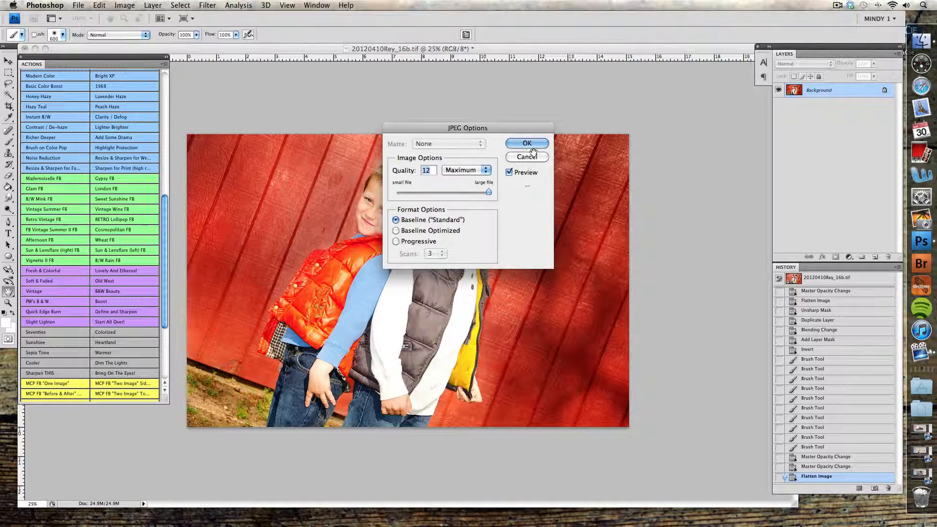
pyautogui.click(532, 144)
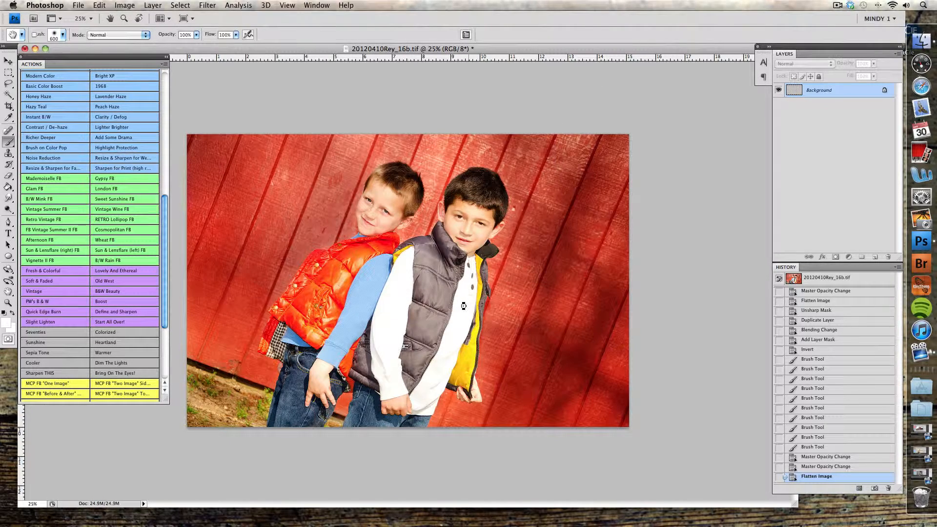